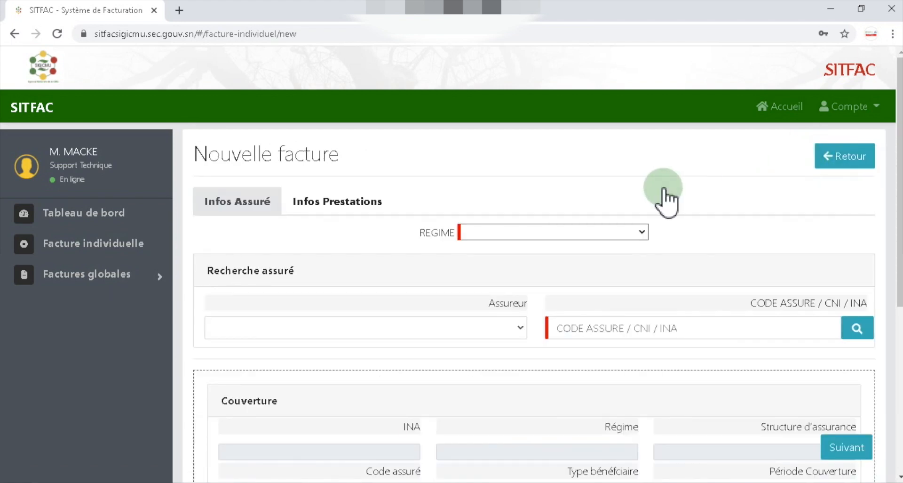
# - Choose INITIATIVE DE GRATUITÉ as the regime and SESAME as the beneficiary type, covered by CMU Assureur
pyautogui.click(642, 231)
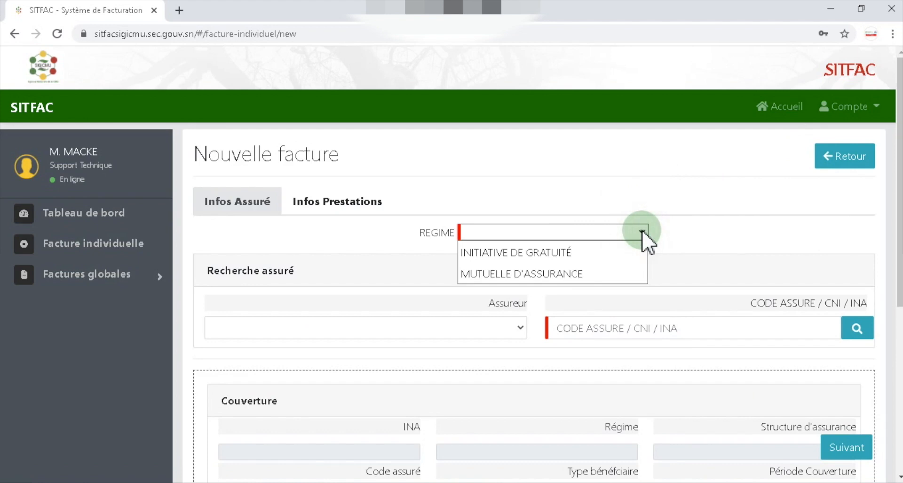
pyautogui.click(635, 253)
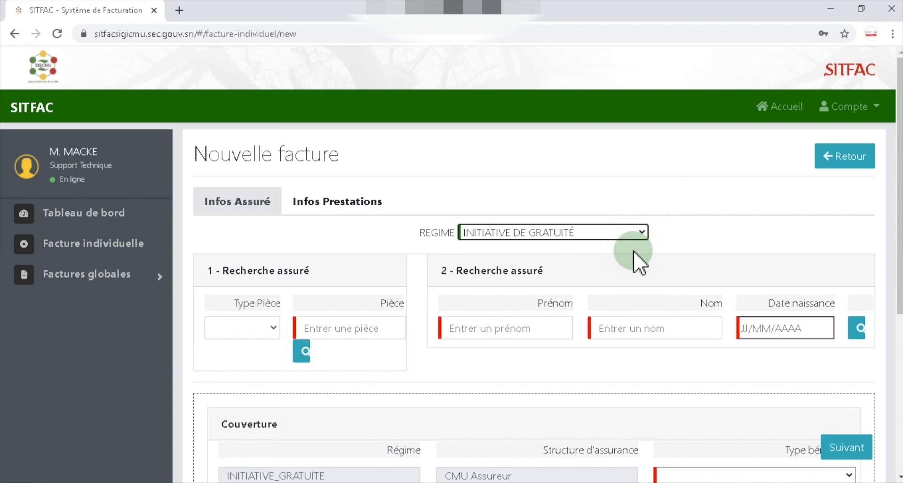
pyautogui.scroll(-3, 678, 252)
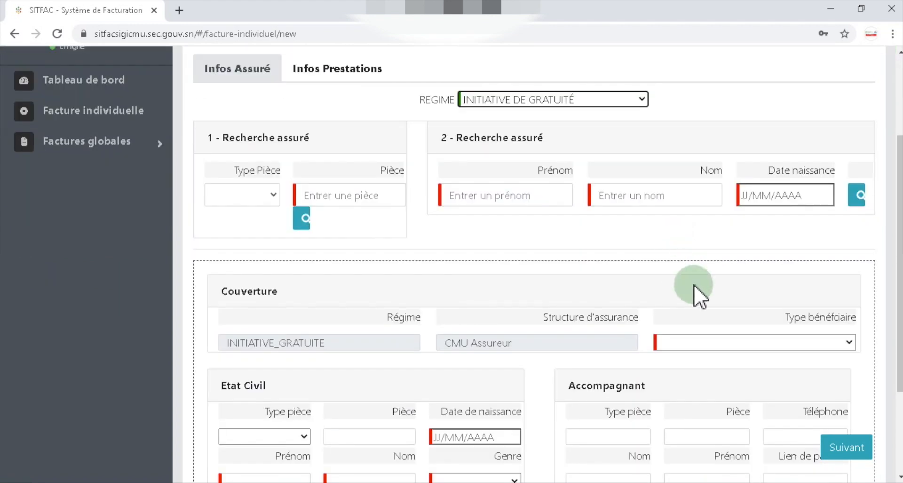
pyautogui.click(850, 342)
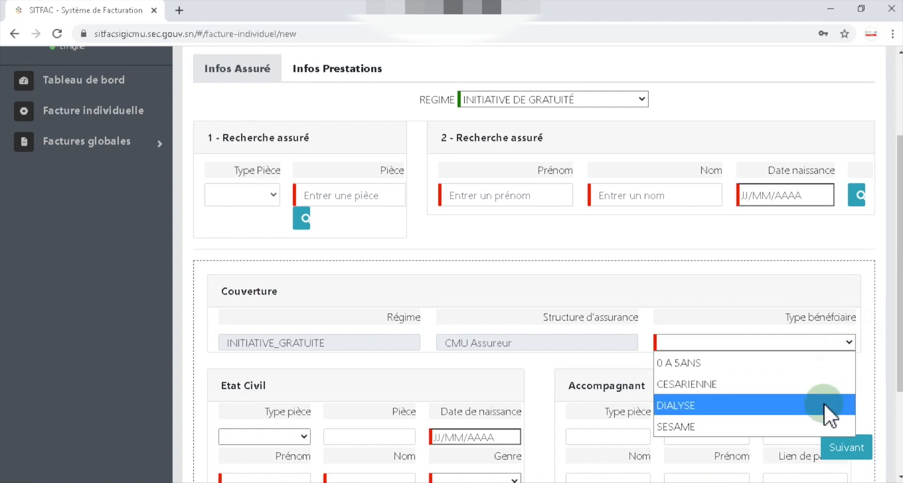
pyautogui.click(806, 433)
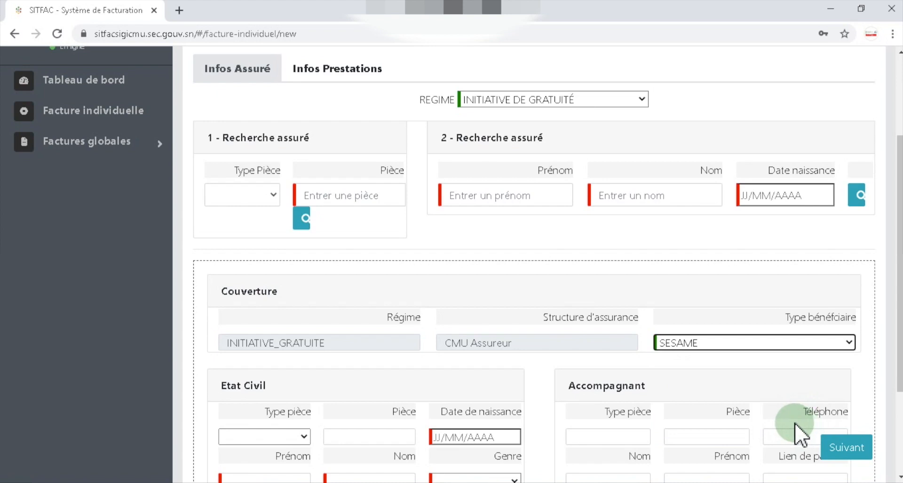
pyautogui.scroll(-1, 794, 423)
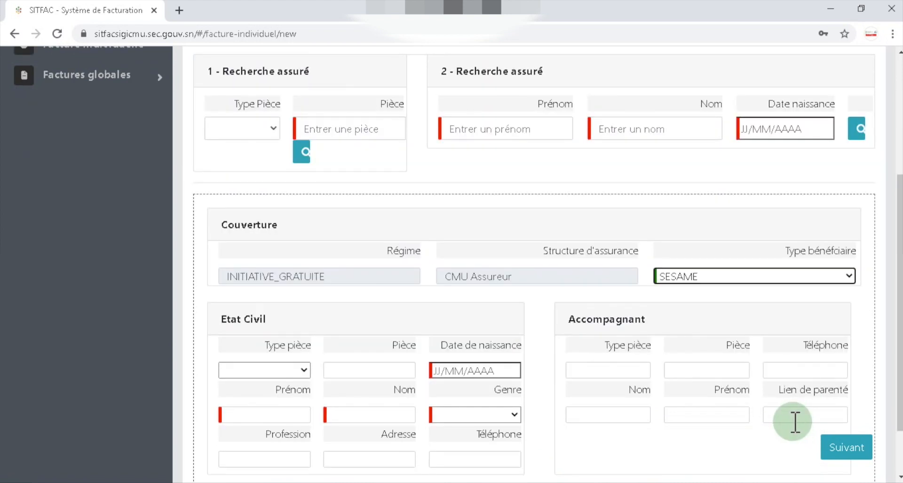
pyautogui.scroll(-1, 795, 422)
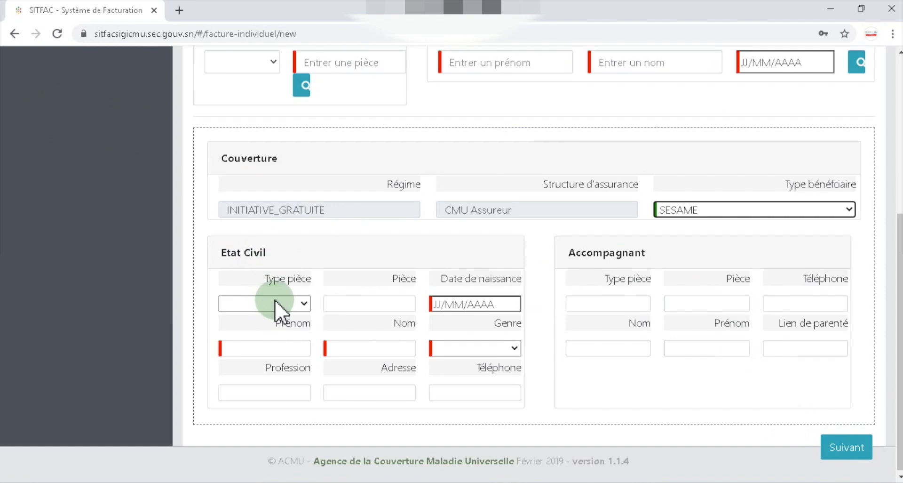
# - Set the identity document type to CNI and fill in its number from suggestions
pyautogui.click(306, 303)
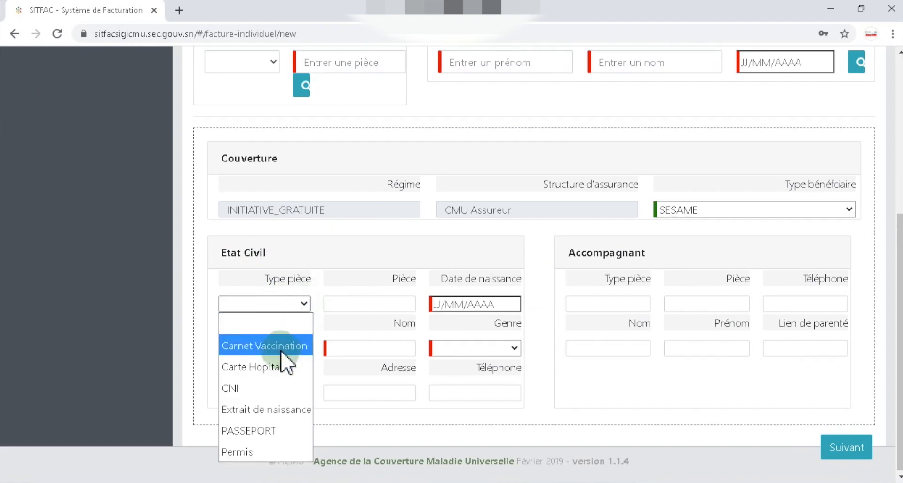
pyautogui.click(262, 385)
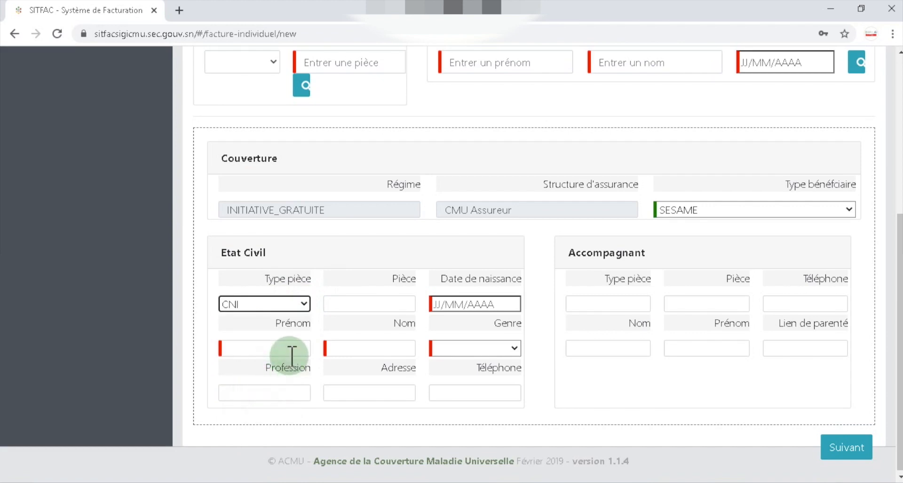
pyautogui.click(379, 303)
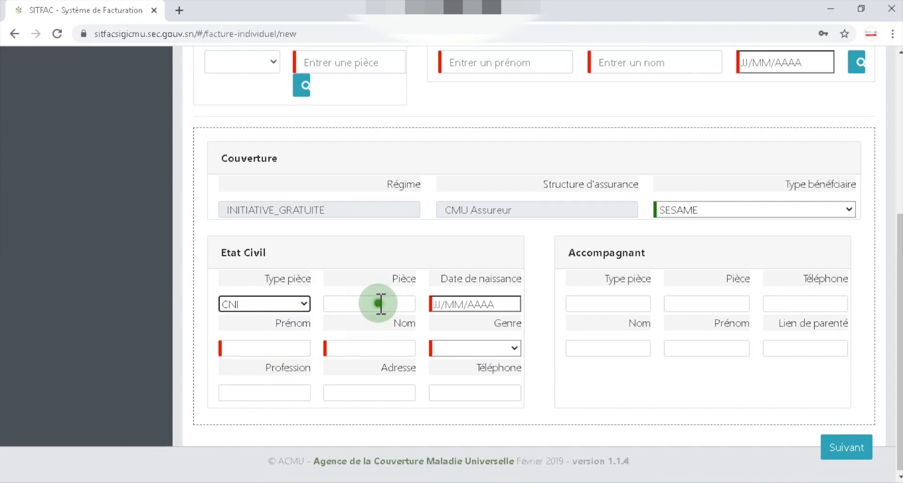
pyautogui.click(362, 352)
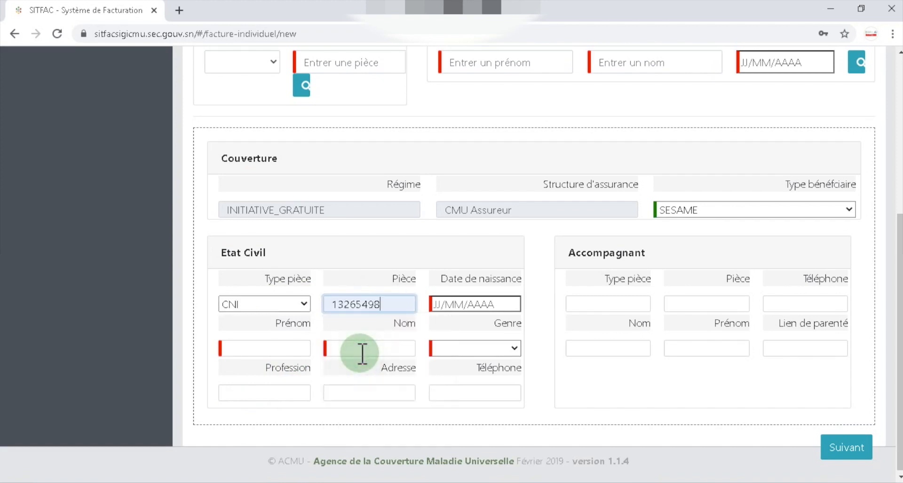
pyautogui.click(448, 304)
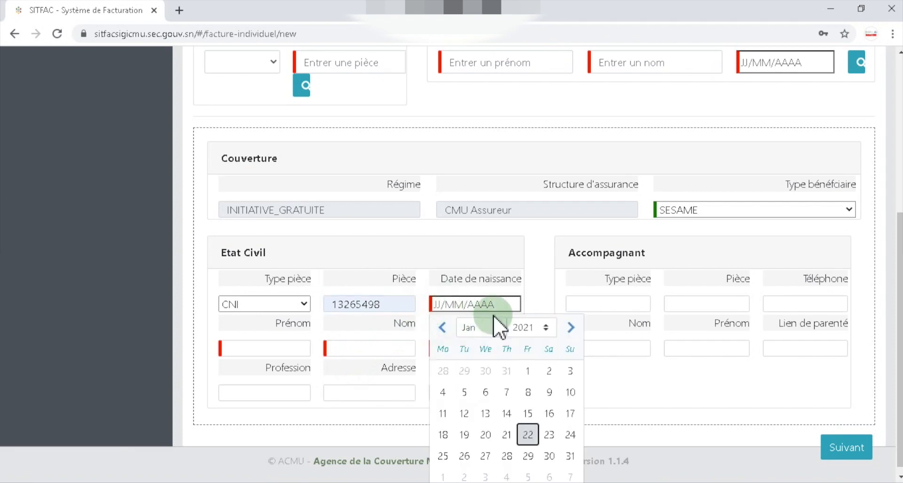
pyautogui.click(547, 327)
pyautogui.scroll(12, 541, 171)
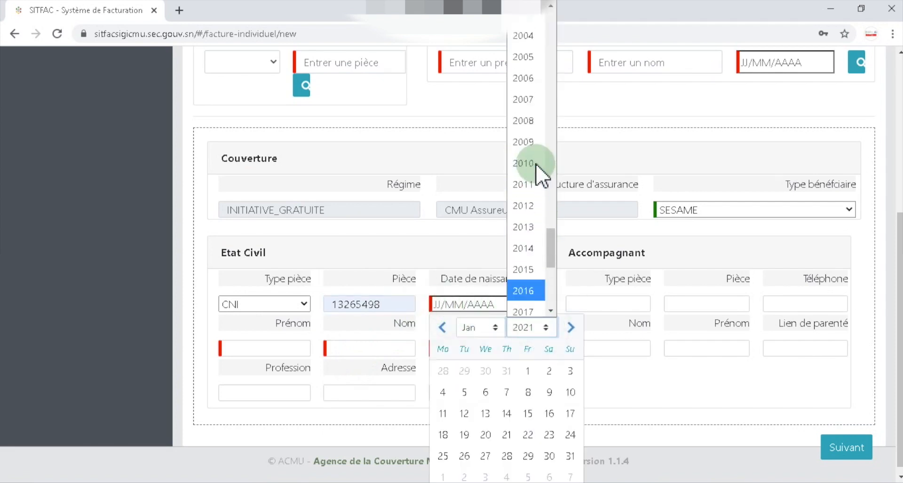
pyautogui.scroll(4, 541, 171)
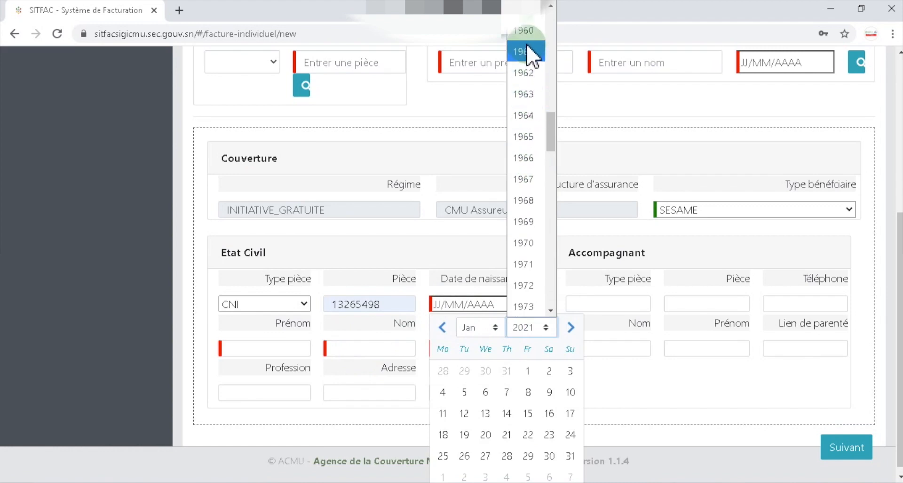
pyautogui.scroll(4, 527, 40)
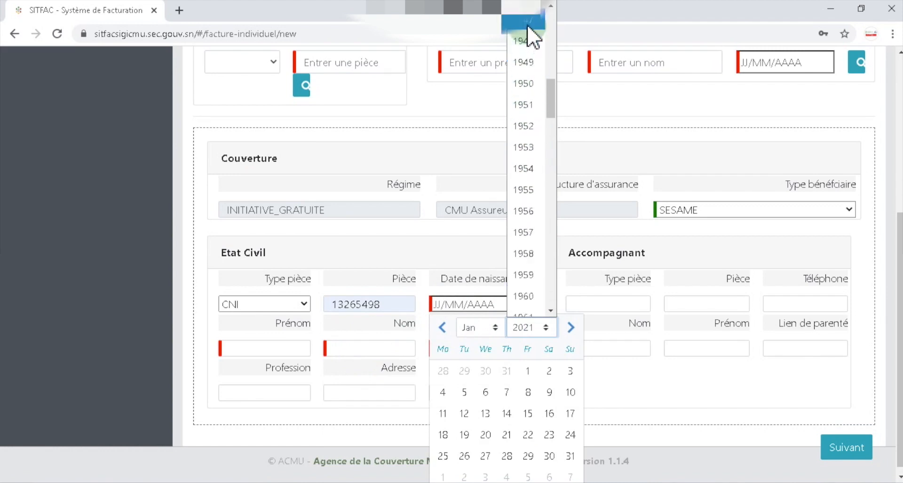
pyautogui.click(530, 24)
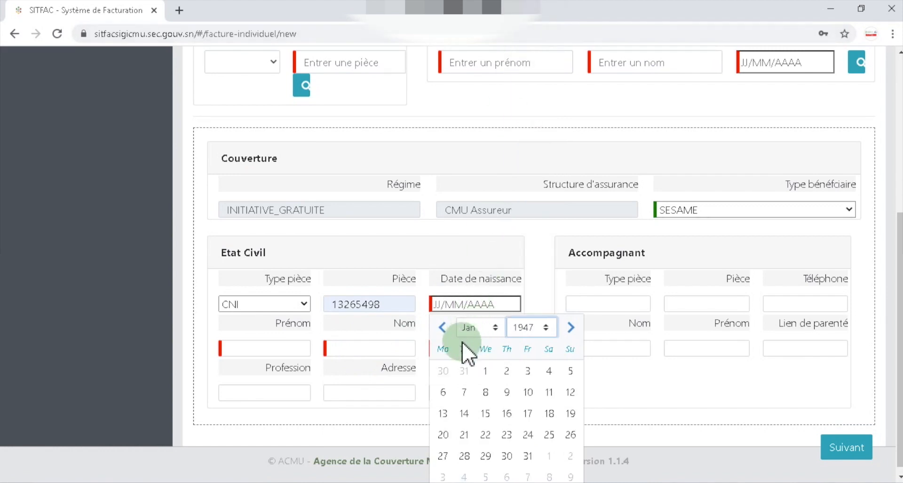
pyautogui.click(443, 392)
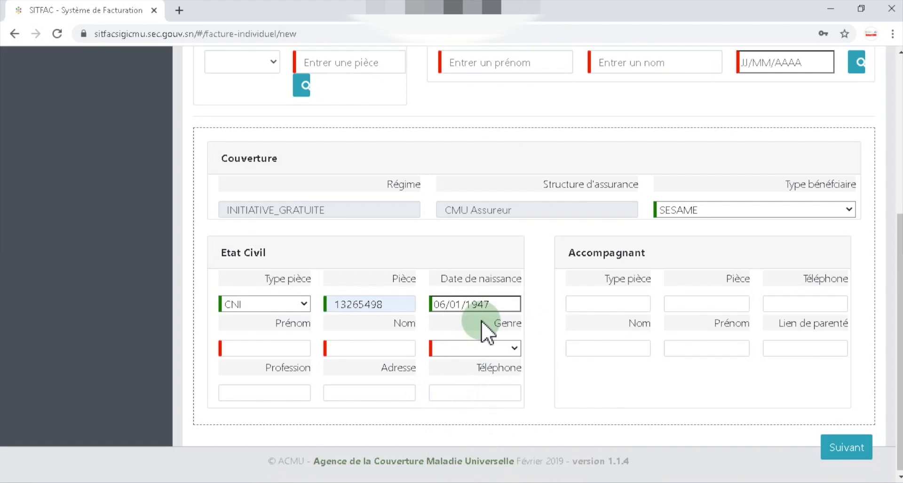
pyautogui.click(272, 347)
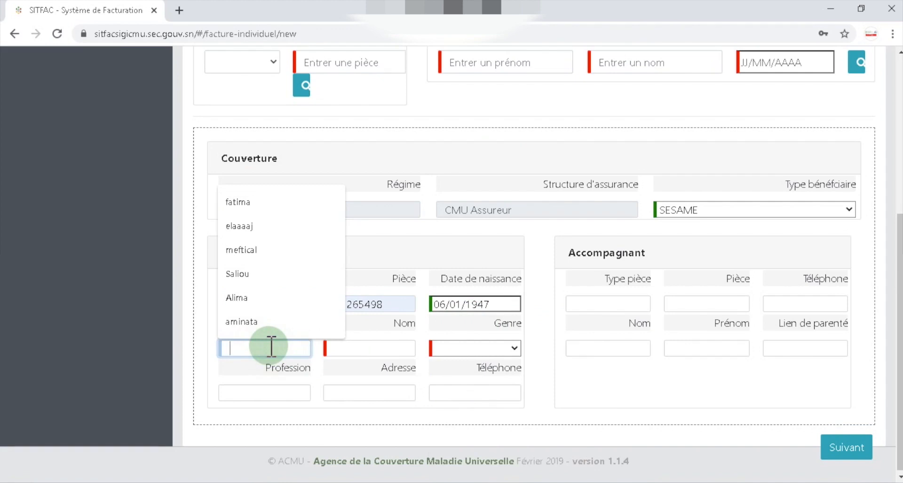
# - Fill in the patient's first name and surname from suggestions, set gender to MASCULIN, and continue
pyautogui.click(265, 281)
pyautogui.click(364, 352)
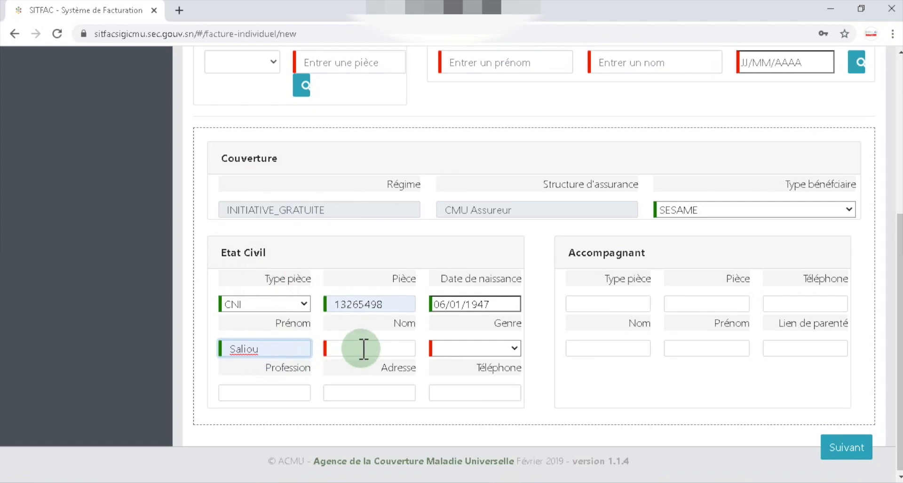
pyautogui.click(363, 349)
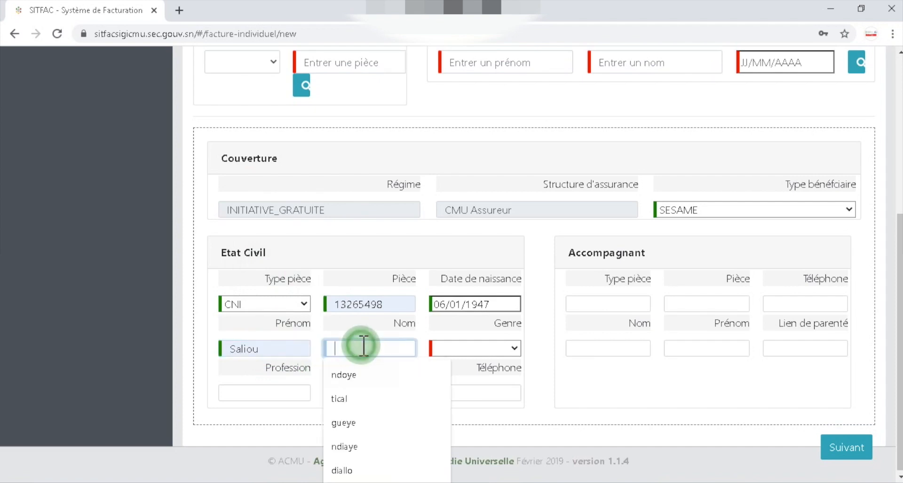
pyautogui.click(365, 422)
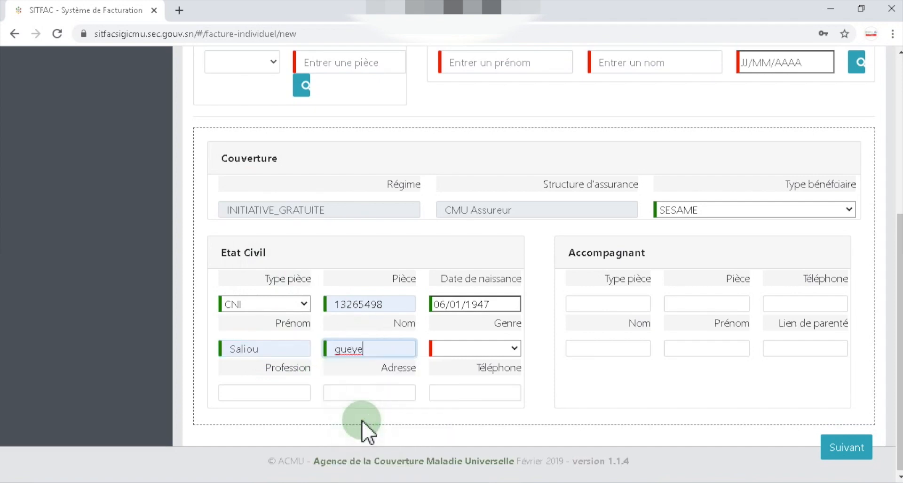
pyautogui.click(515, 349)
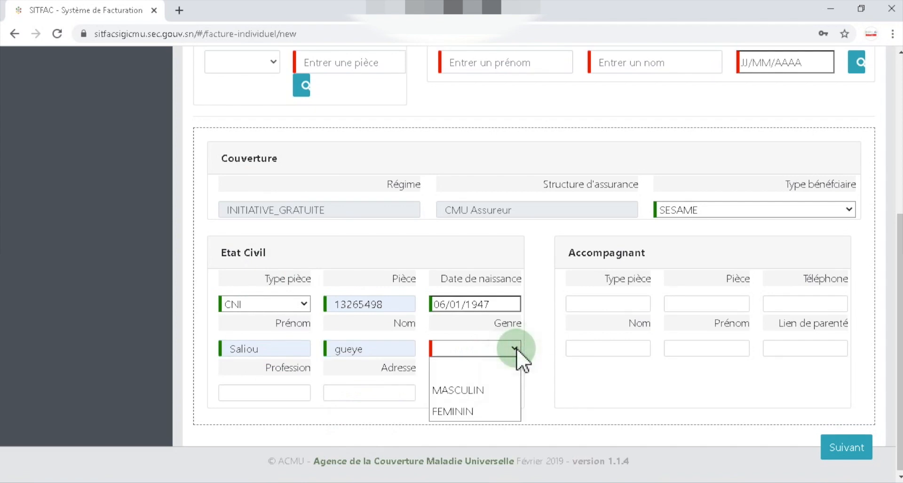
pyautogui.click(495, 390)
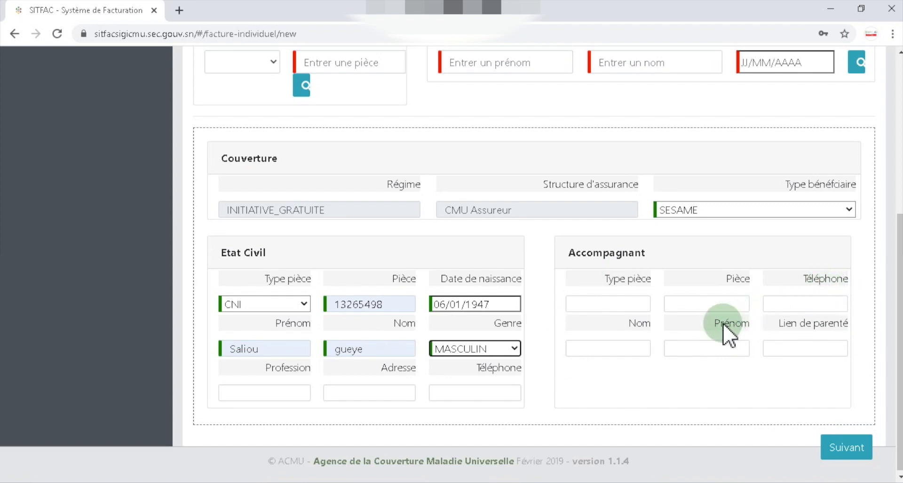
pyautogui.click(840, 448)
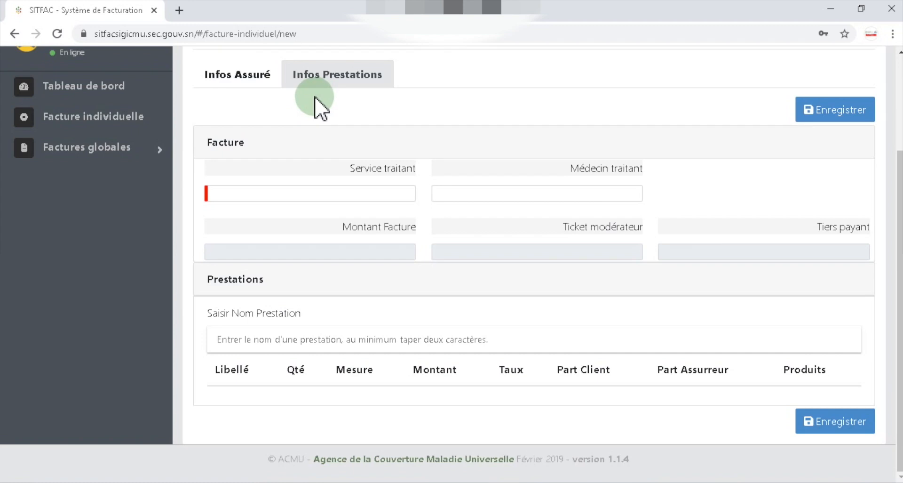
# - Set the treating service to urologie and pick the second listed doctor as treating doctor
pyautogui.click(336, 193)
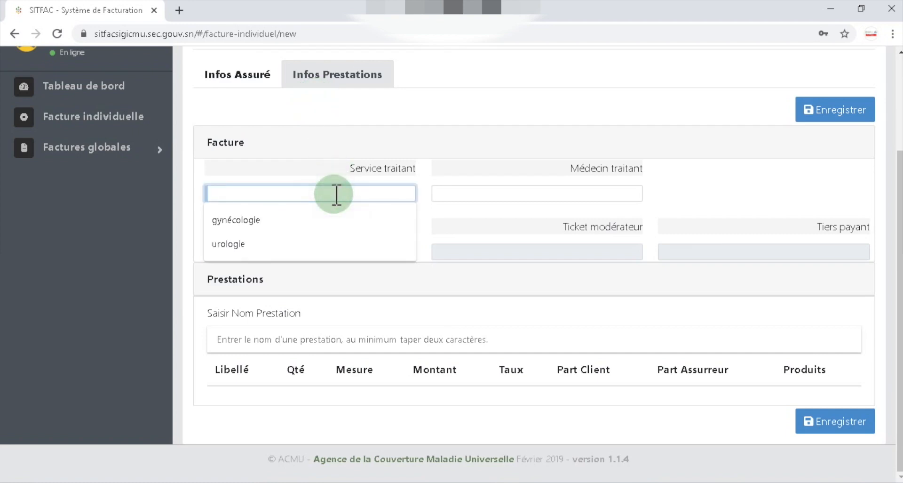
pyautogui.click(291, 245)
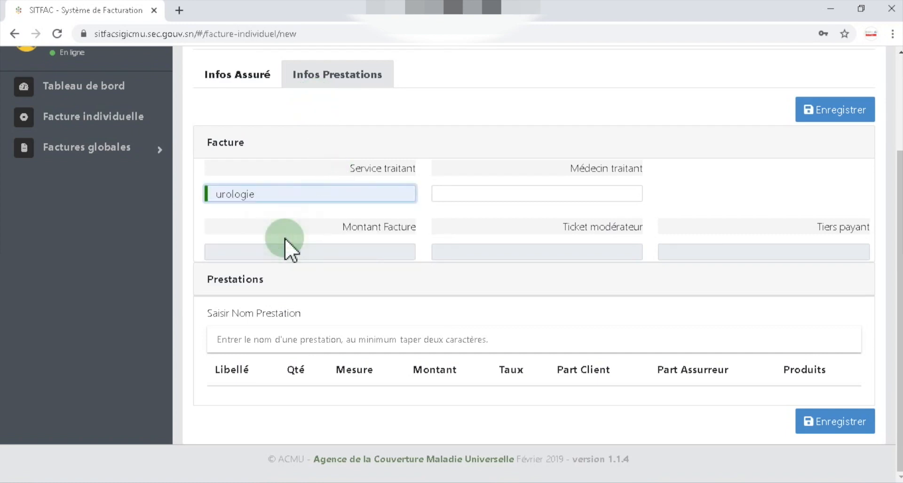
pyautogui.click(482, 193)
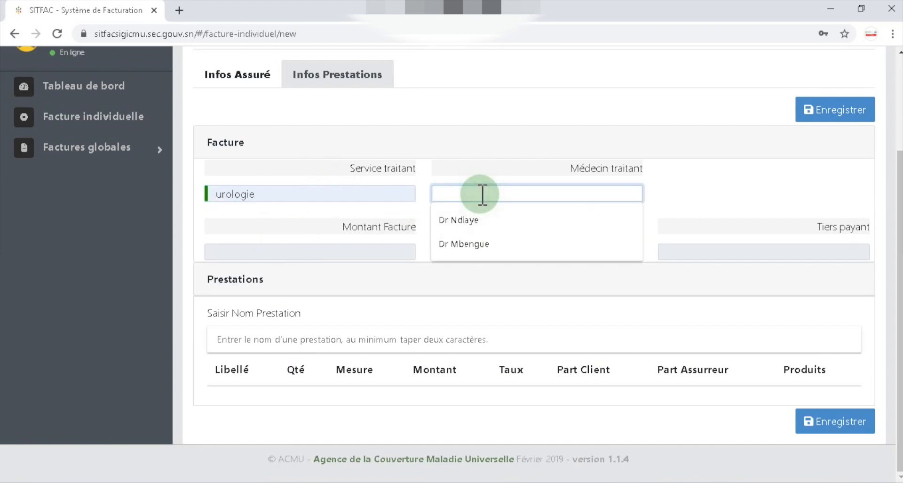
pyautogui.click(486, 245)
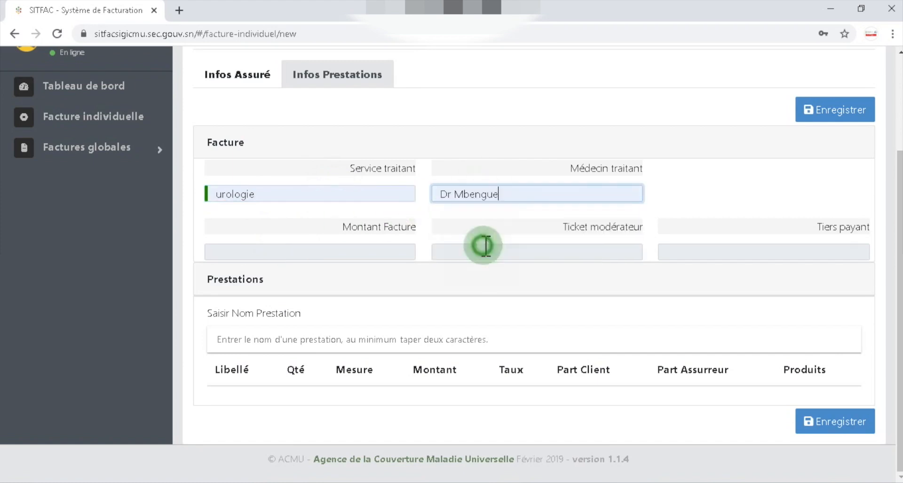
pyautogui.click(374, 253)
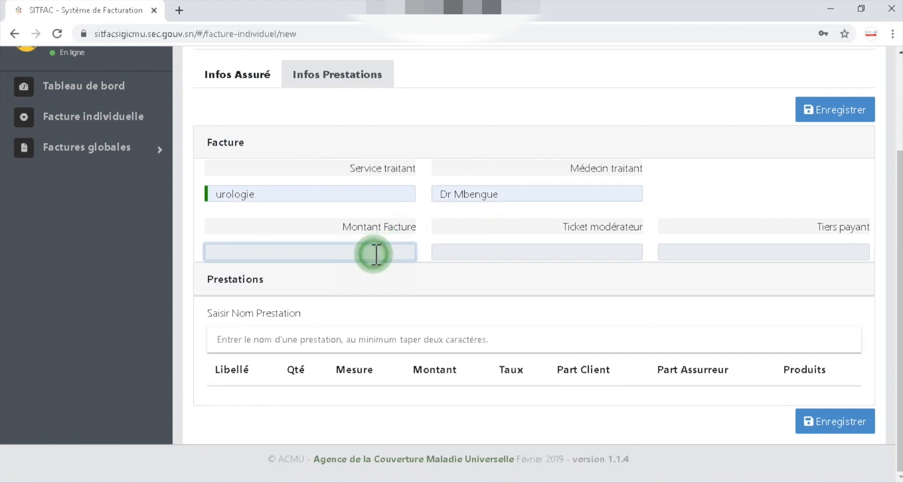
pyautogui.click(486, 253)
pyautogui.click(674, 254)
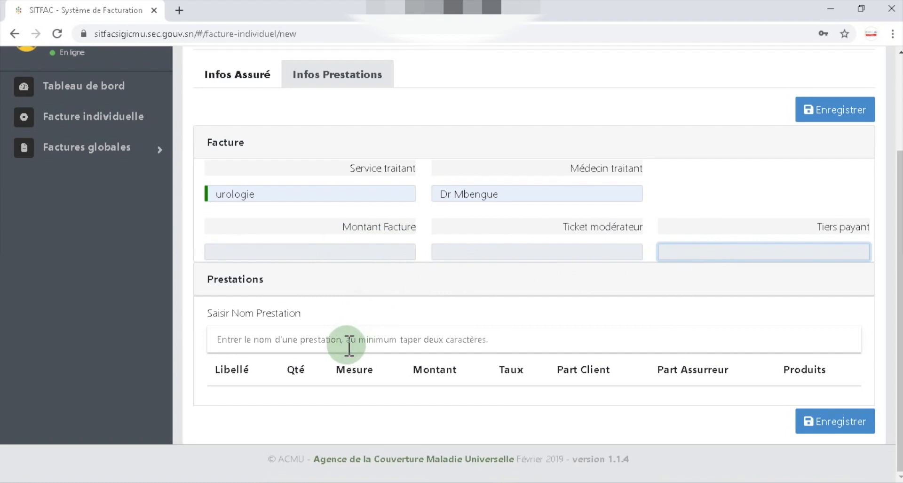
pyautogui.click(288, 342)
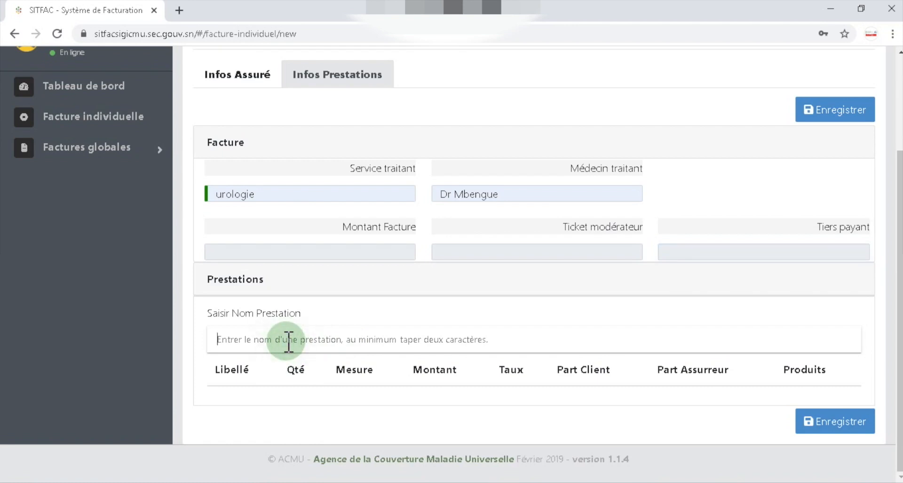
# - Add a CONSULTATIONS prestation with quantity 1, unit Jour and amount 5000
pyautogui.write('consultat')
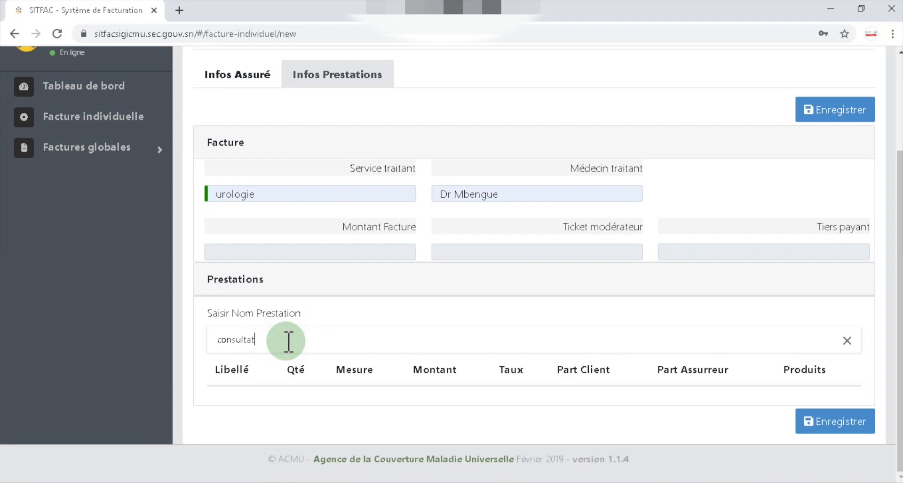
pyautogui.write('ions')
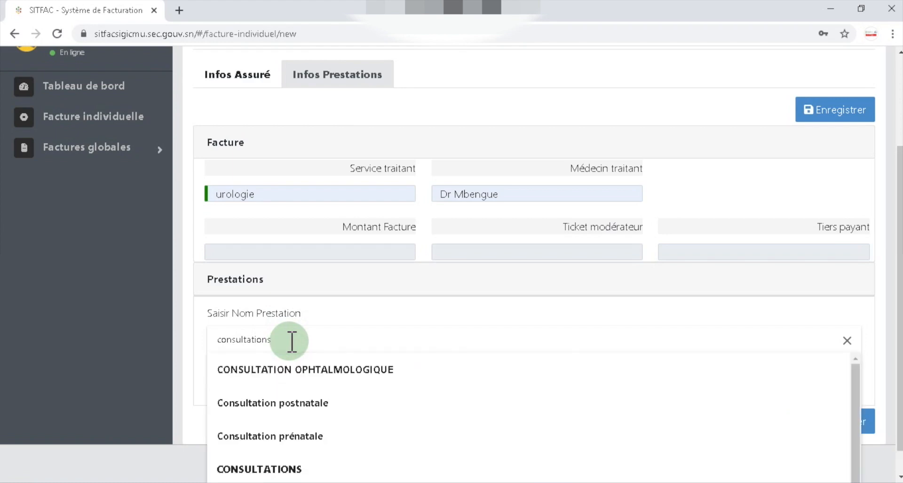
pyautogui.click(280, 469)
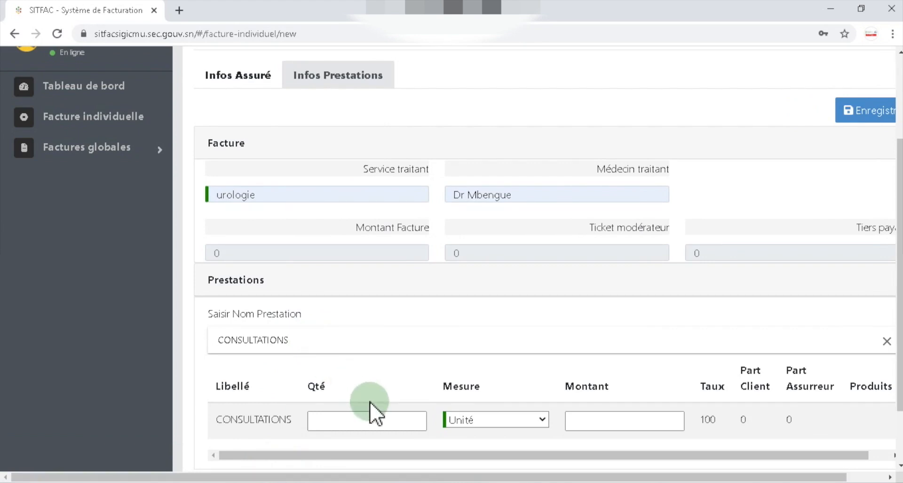
pyautogui.click(419, 418)
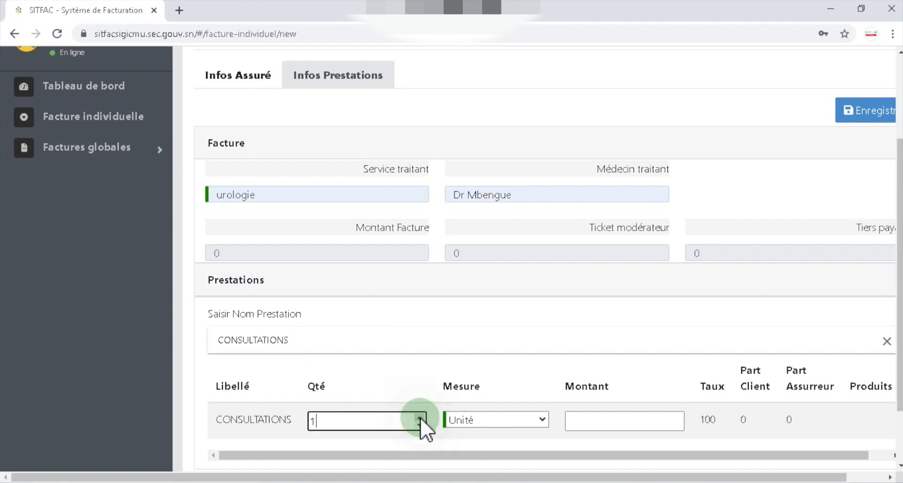
pyautogui.click(543, 419)
pyautogui.click(517, 380)
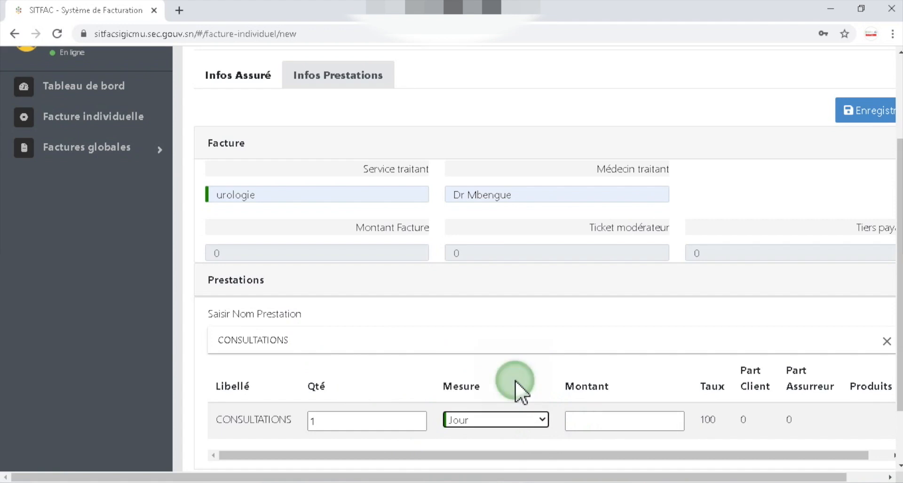
pyautogui.click(639, 420)
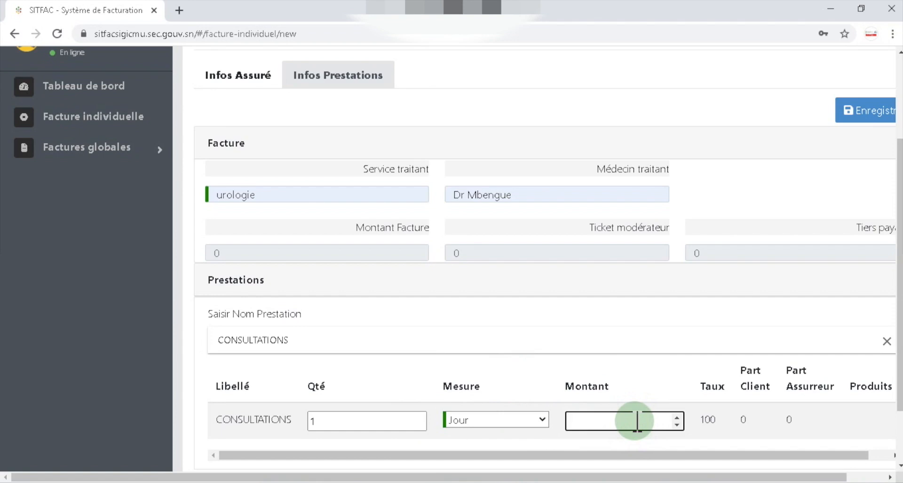
pyautogui.write('5000')
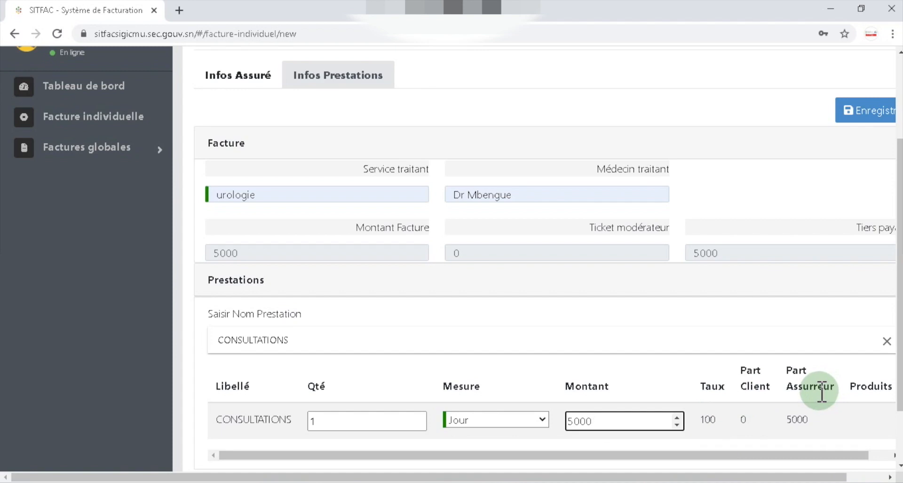
pyautogui.scroll(-2, 819, 400)
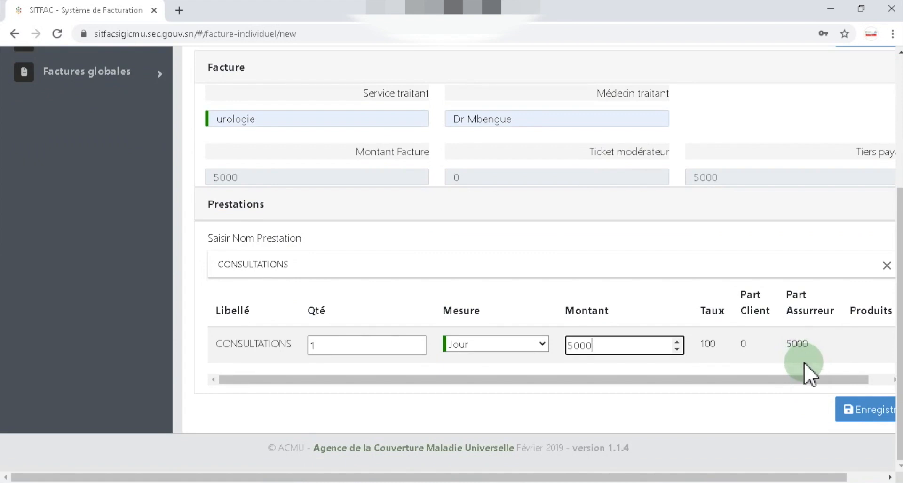
pyautogui.click(873, 413)
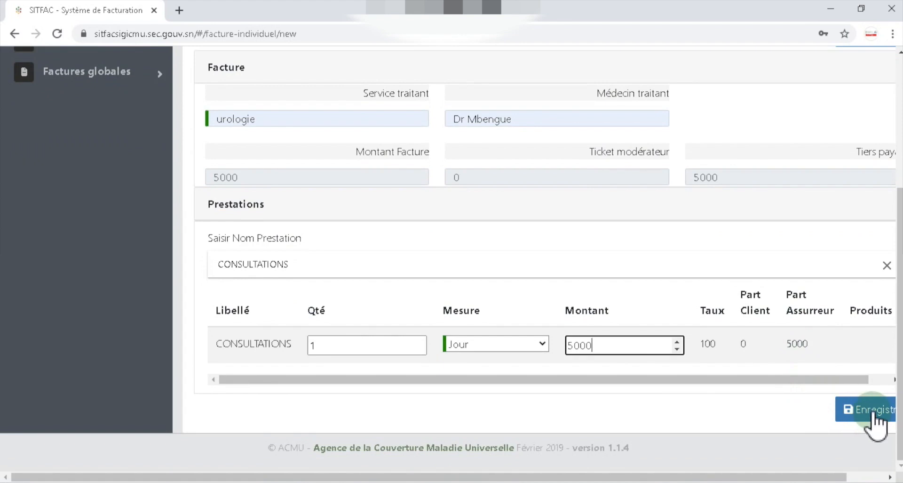
# - Save the invoice and open its downloaded PDF
pyautogui.click(873, 413)
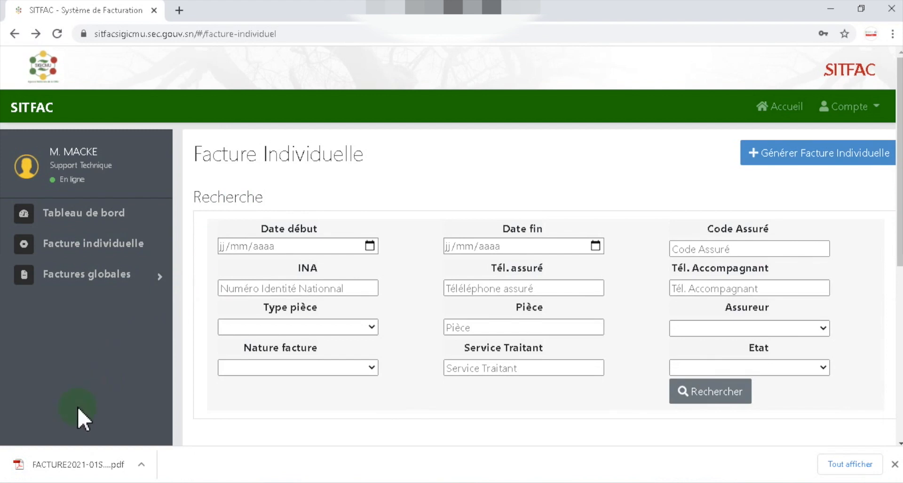
pyautogui.click(41, 472)
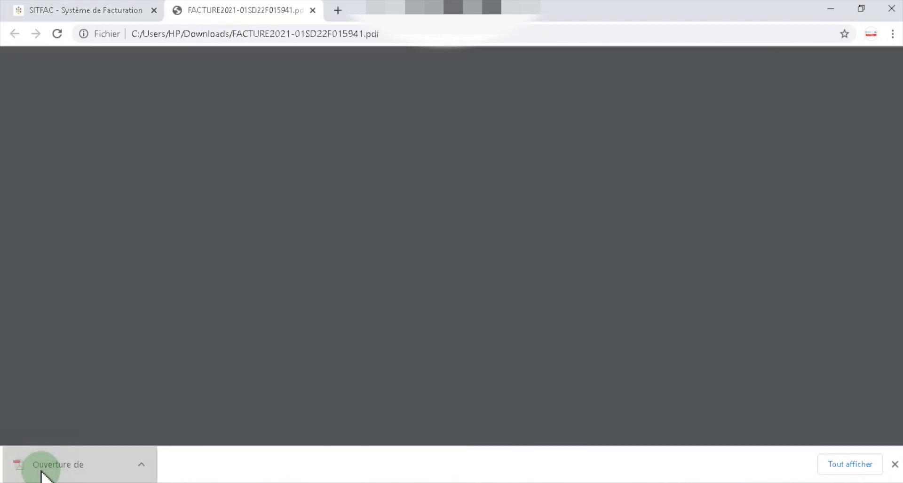
# - Review the invoice PDF showing the 5 000 urologie total, then close it
pyautogui.scroll(-2, 673, 232)
pyautogui.scroll(2, 674, 231)
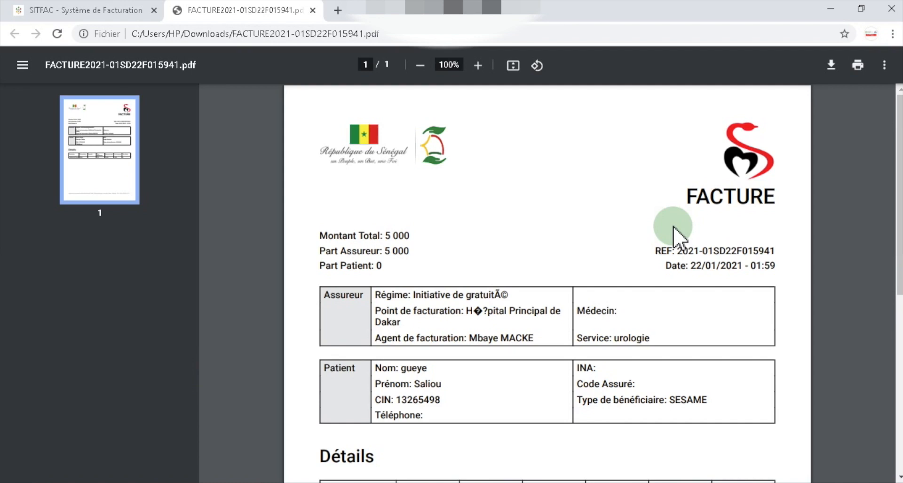
pyautogui.click(313, 10)
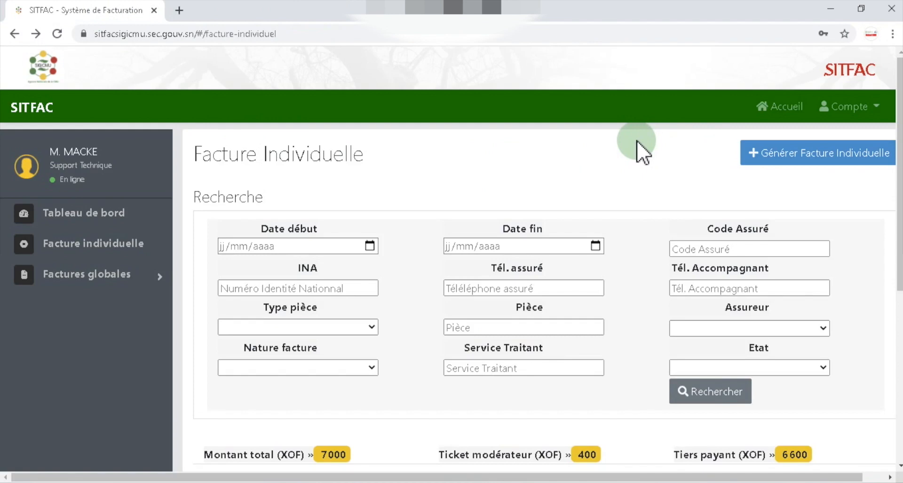
# - Return to the SITFAC home page via Accueil
pyautogui.click(777, 118)
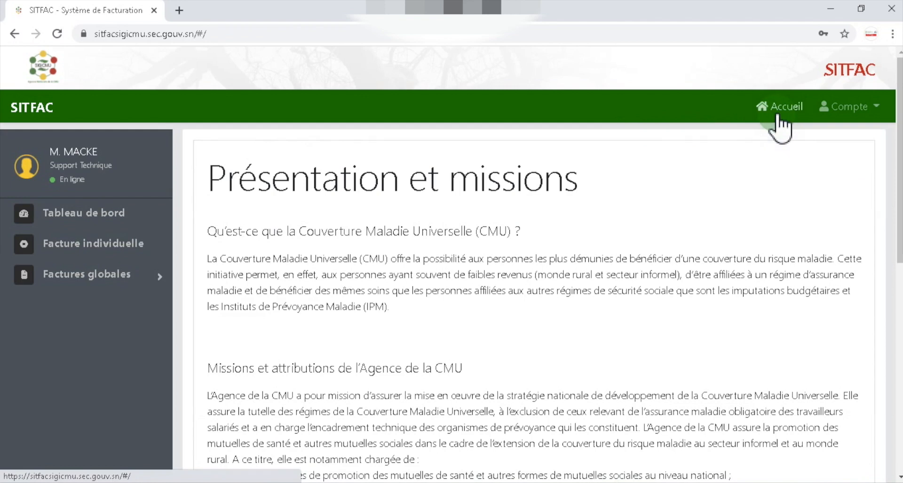